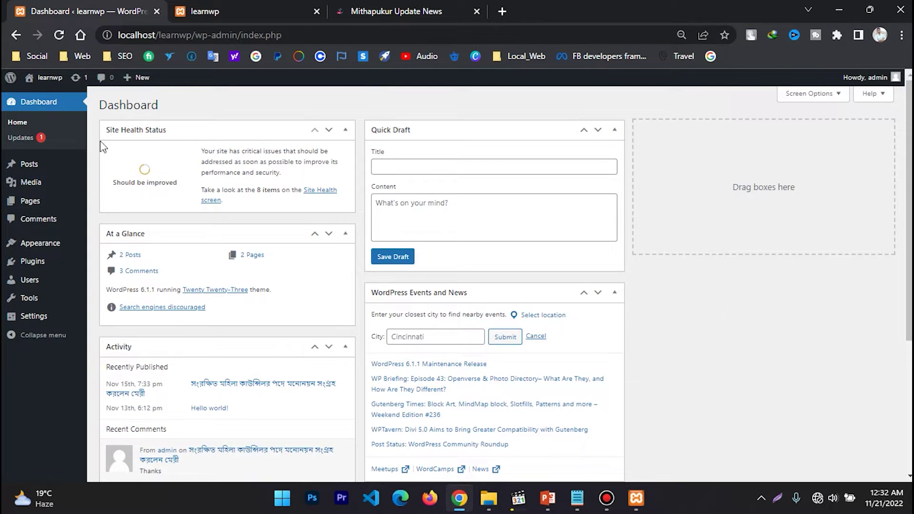
Open the installed themes list and show the details of the Twenty Twenty-Three theme.
{"action": "left_click", "coordinate": [41, 244]}
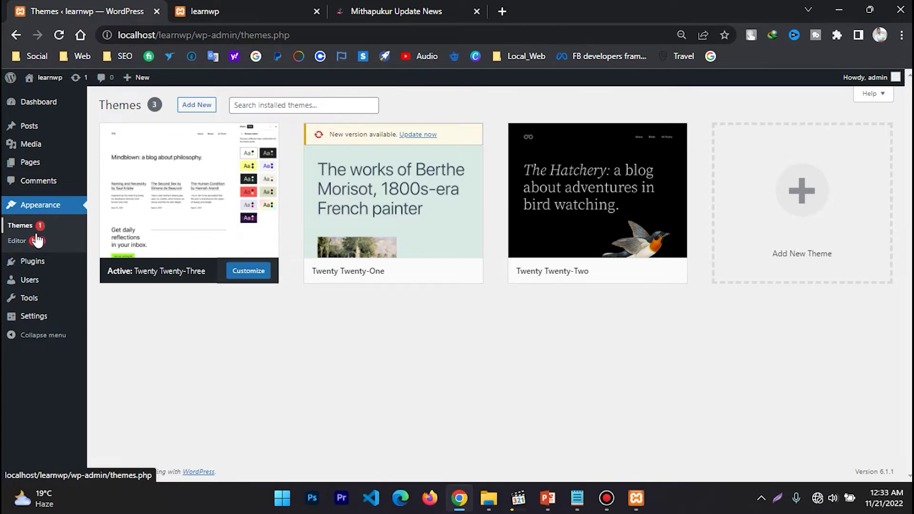
{"action": "mouse_move", "coordinate": [120, 161]}
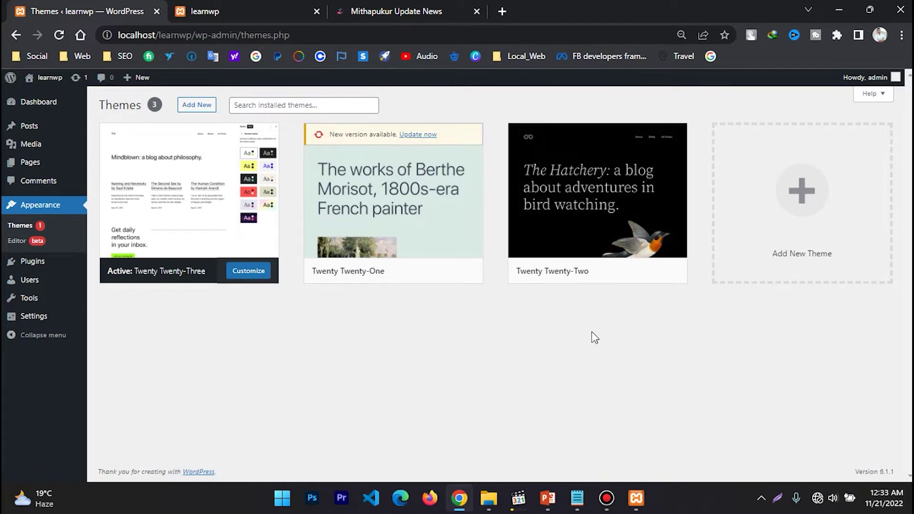
{"action": "mouse_move", "coordinate": [673, 207]}
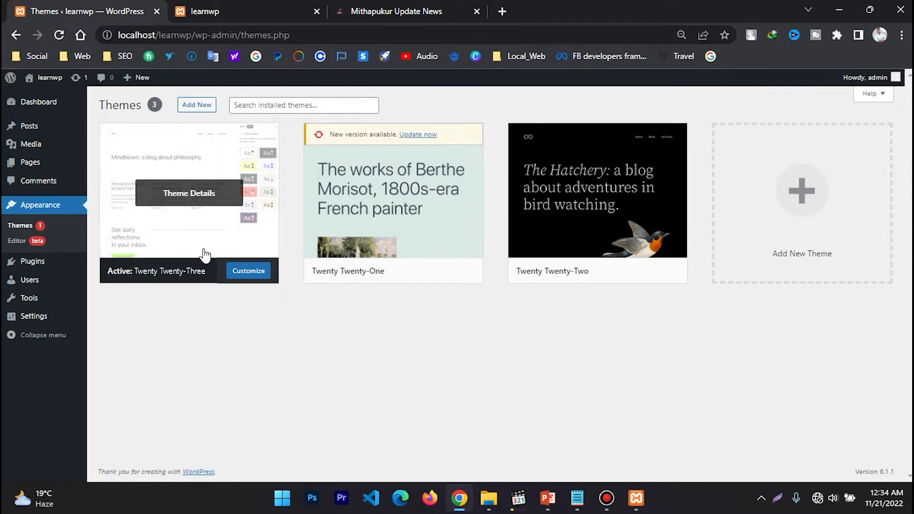
{"action": "left_click", "coordinate": [217, 194]}
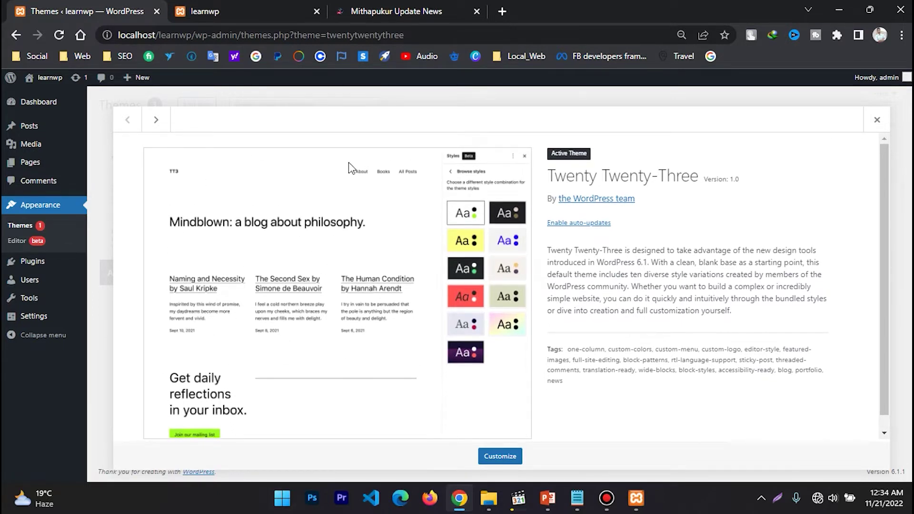
Compare the Twenty Twenty-Three theme preview with the learnwp site's front page from header to footer, and close the theme details.
{"action": "left_click", "coordinate": [200, 6]}
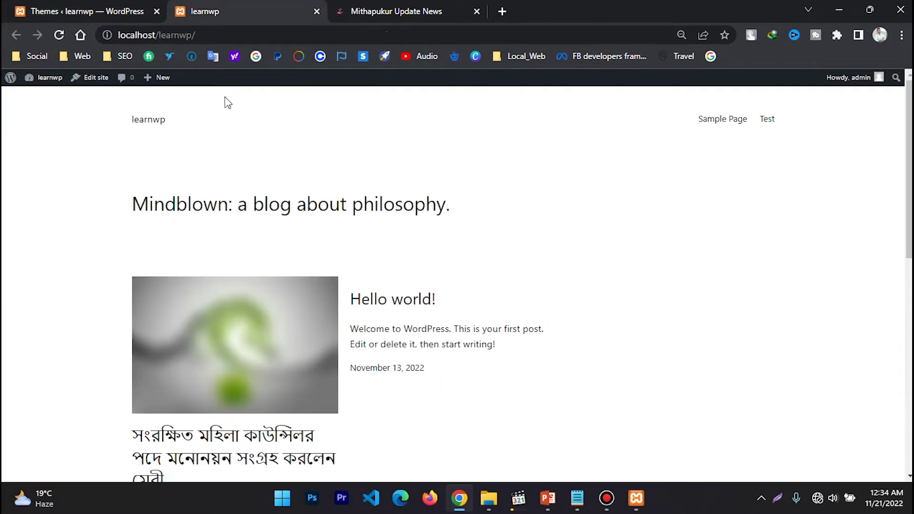
{"action": "left_click", "coordinate": [98, 10]}
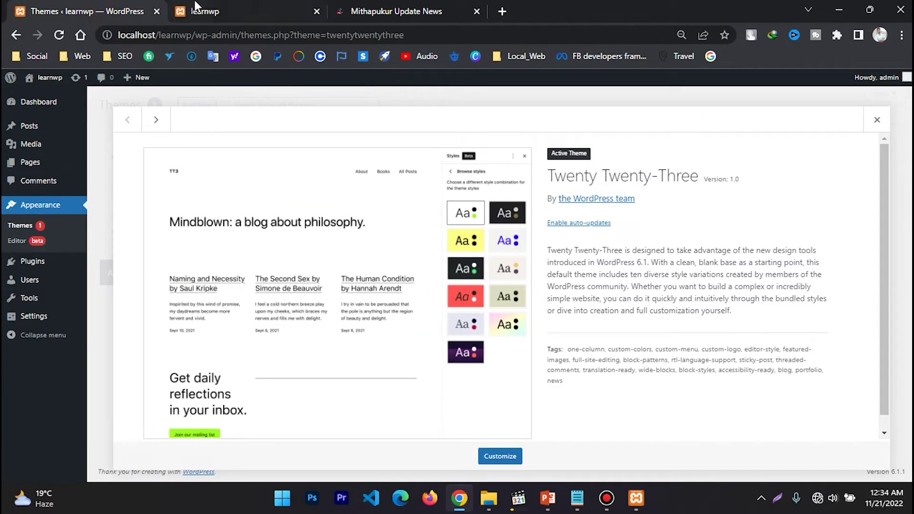
{"action": "left_click", "coordinate": [228, 6]}
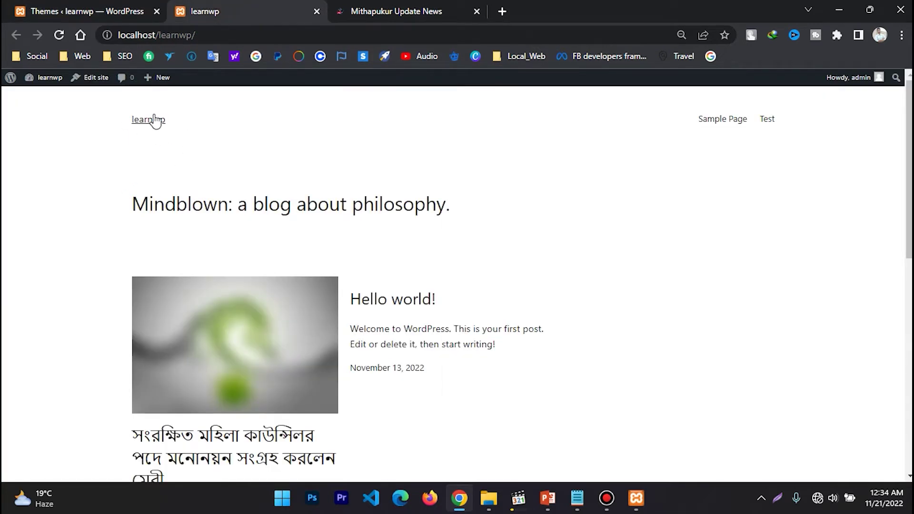
{"action": "left_click", "coordinate": [121, 9]}
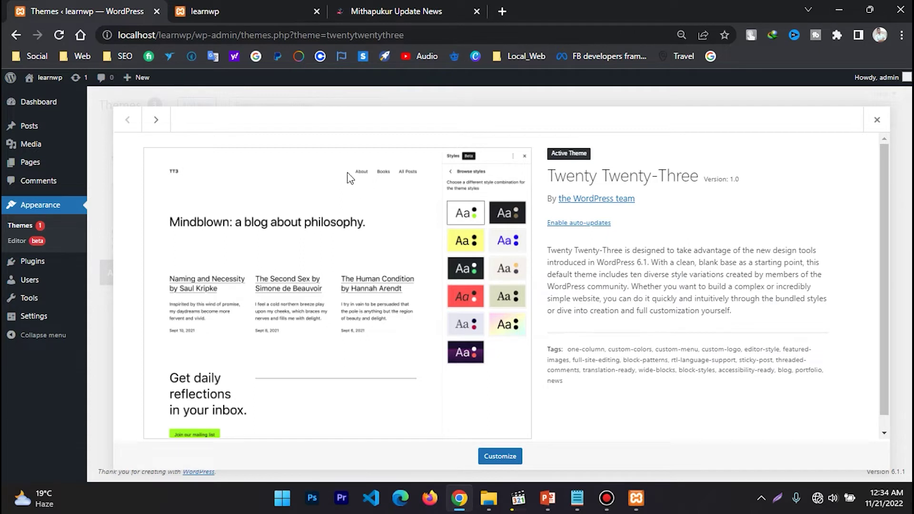
{"action": "left_click", "coordinate": [250, 7]}
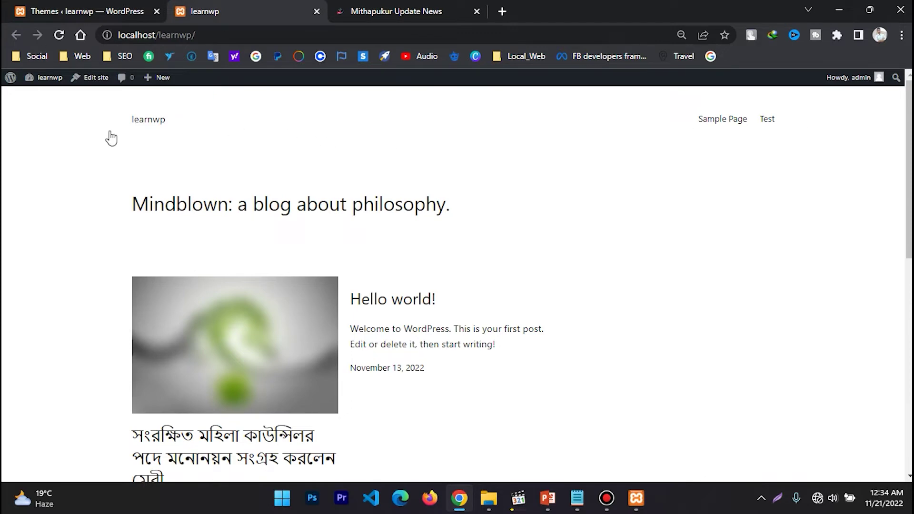
{"action": "scroll", "coordinate": [351, 338], "scroll_direction": "down", "scroll_amount": 10}
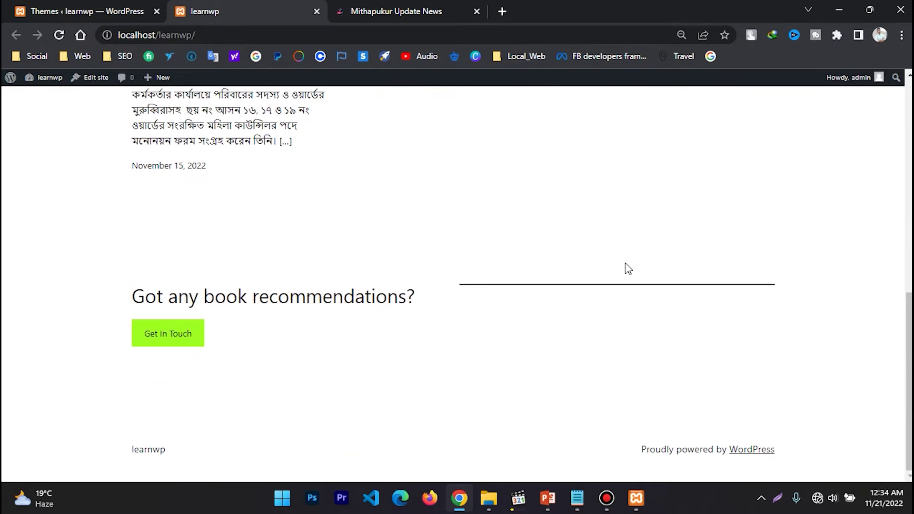
{"action": "scroll", "coordinate": [629, 268], "scroll_direction": "up", "scroll_amount": 10}
{"action": "left_click", "coordinate": [69, 7]}
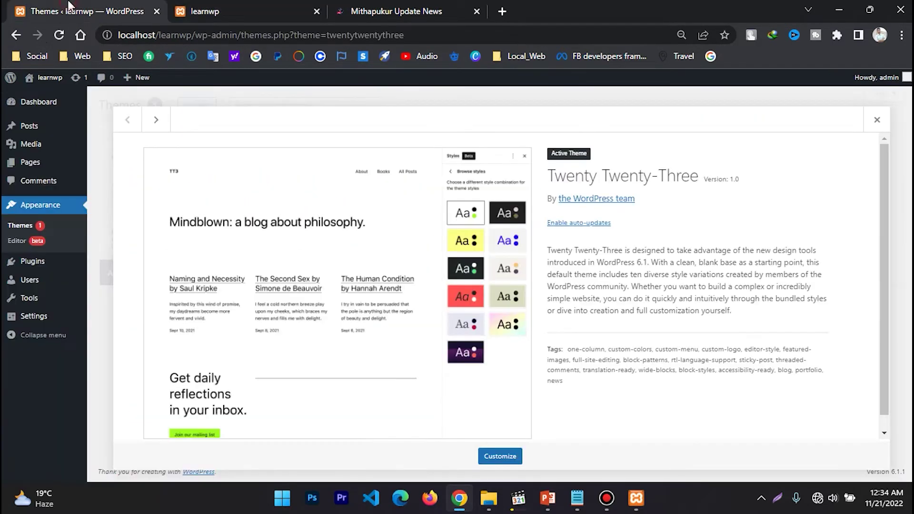
{"action": "left_click", "coordinate": [877, 119]}
Review the details of the Twenty Twenty-One theme and activate it.
{"action": "mouse_move", "coordinate": [434, 258]}
{"action": "left_click", "coordinate": [406, 193]}
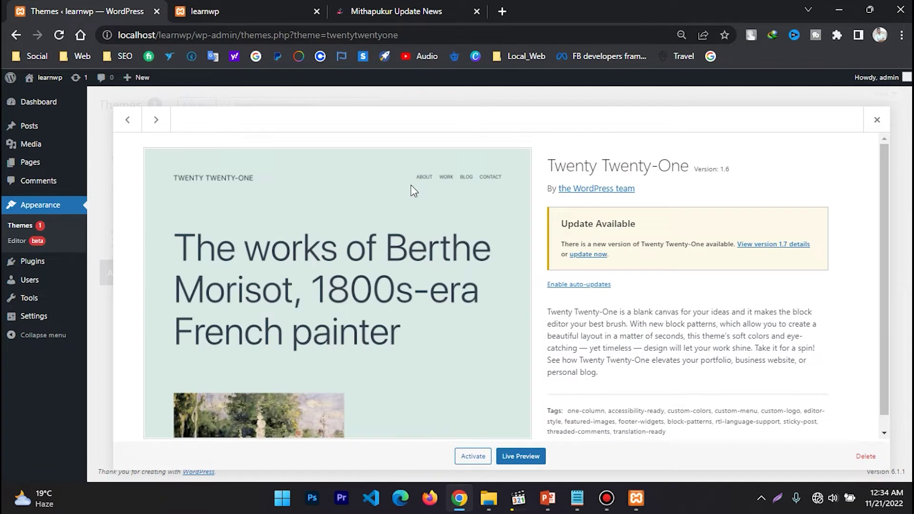
{"action": "scroll", "coordinate": [410, 186], "scroll_direction": "down", "scroll_amount": 1}
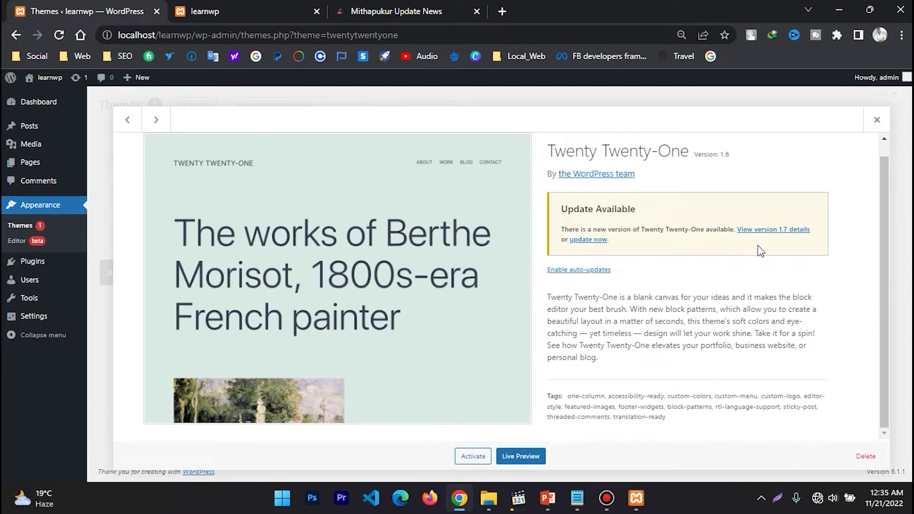
{"action": "left_click", "coordinate": [879, 121]}
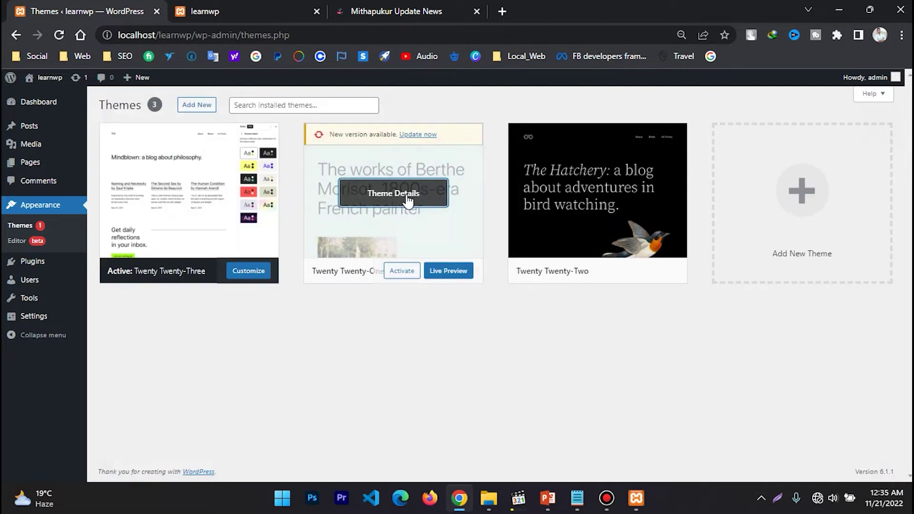
{"action": "left_click", "coordinate": [398, 272]}
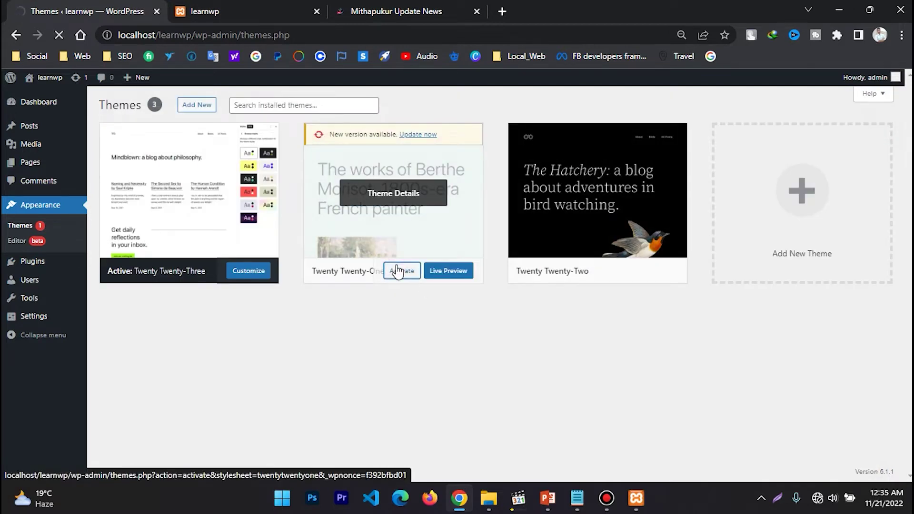
Reload the learnwp front page, look through its Twenty Twenty-One layout down to the widgets, and return to the themes list.
{"action": "left_click", "coordinate": [240, 9]}
{"action": "left_click", "coordinate": [59, 37]}
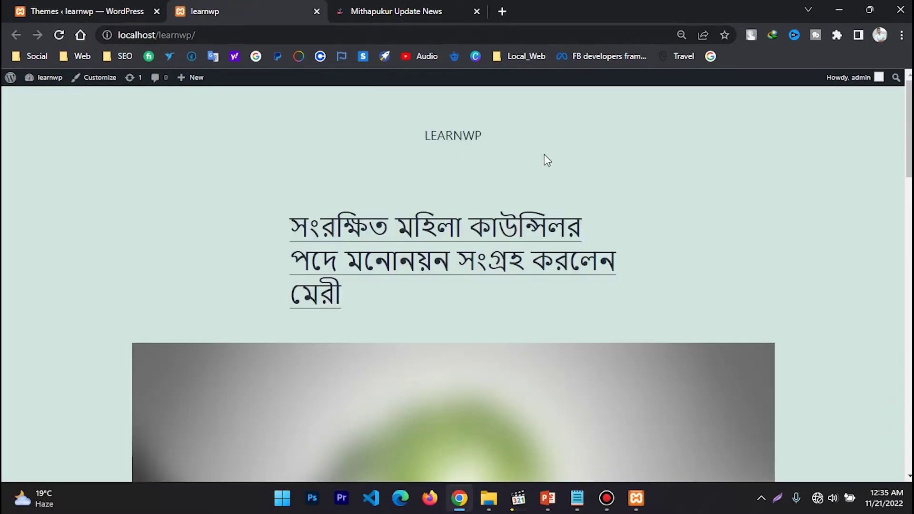
{"action": "scroll", "coordinate": [546, 160], "scroll_direction": "down", "scroll_amount": 20}
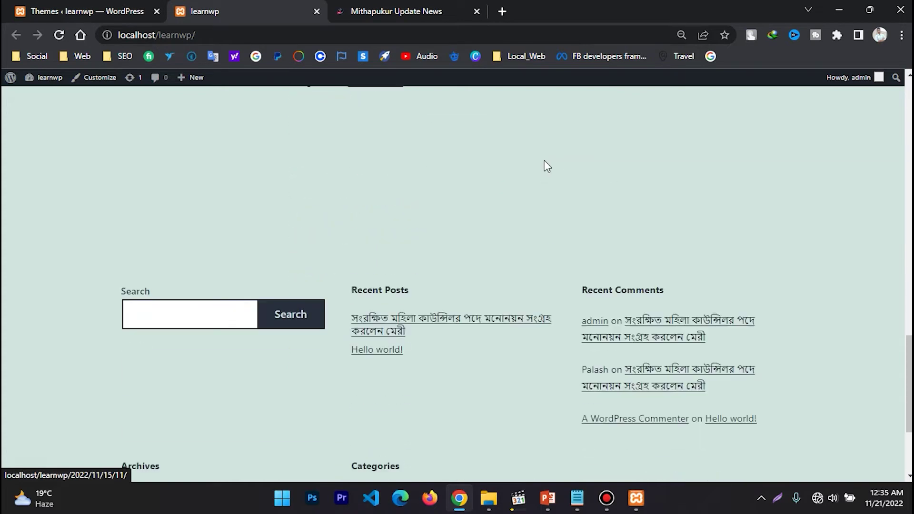
{"action": "scroll", "coordinate": [543, 163], "scroll_direction": "up", "scroll_amount": 10}
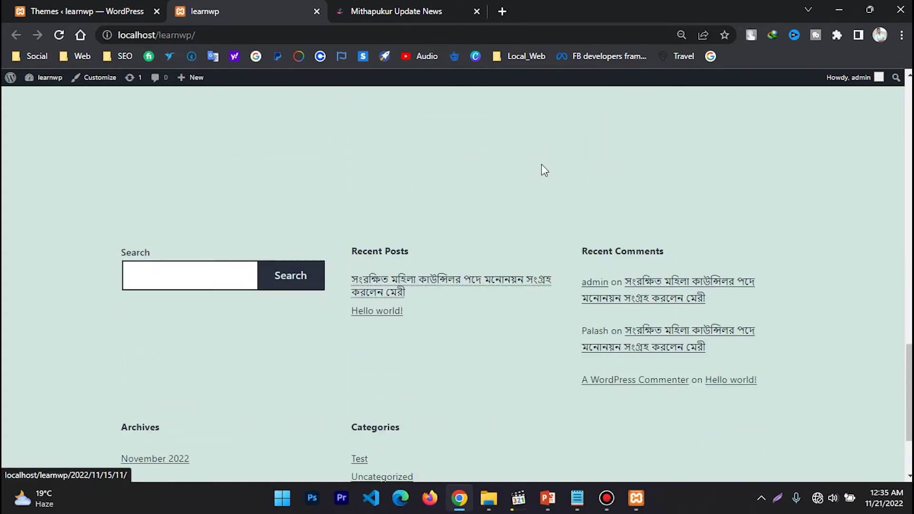
{"action": "scroll", "coordinate": [530, 161], "scroll_direction": "up", "scroll_amount": 5}
{"action": "left_click", "coordinate": [119, 11]}
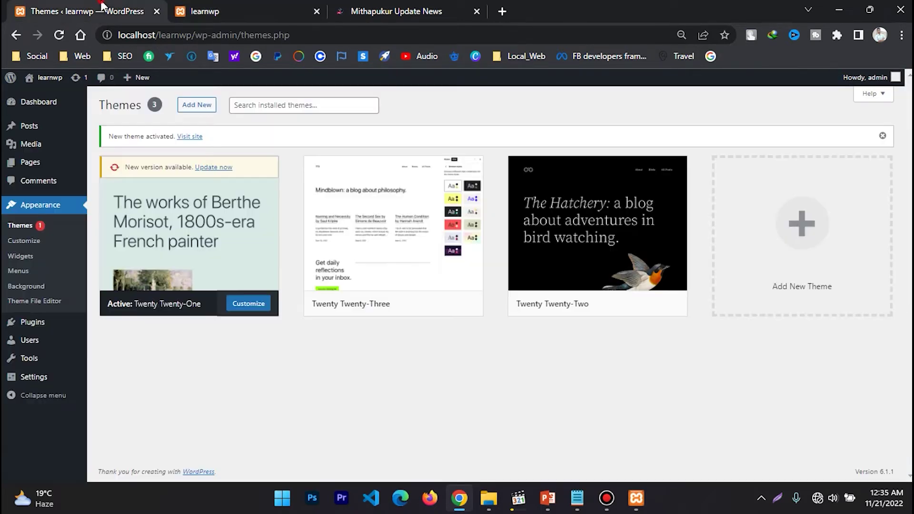
Compare the Twenty Twenty-One theme's details and preview with the learnwp front page, and close the theme details.
{"action": "left_click", "coordinate": [179, 223]}
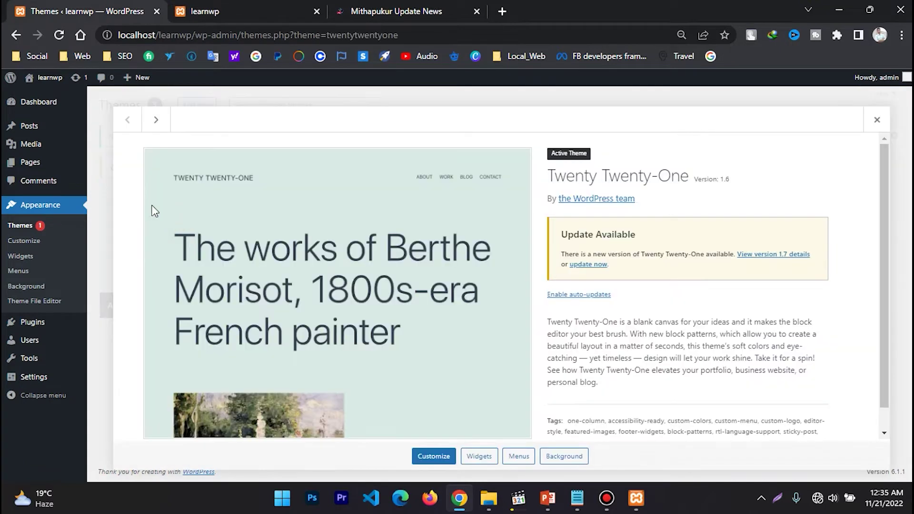
{"action": "scroll", "coordinate": [341, 348], "scroll_direction": "down", "scroll_amount": 1}
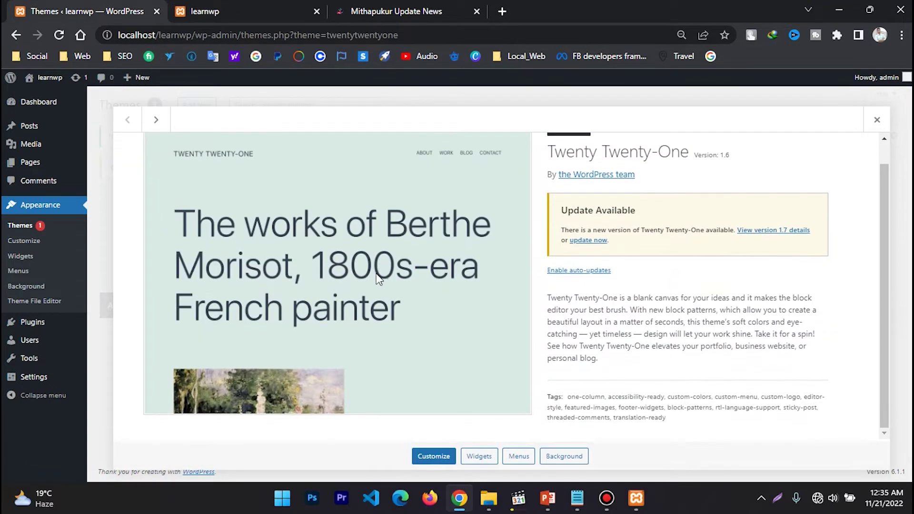
{"action": "left_click", "coordinate": [182, 6]}
{"action": "scroll", "coordinate": [475, 238], "scroll_direction": "down", "scroll_amount": 12}
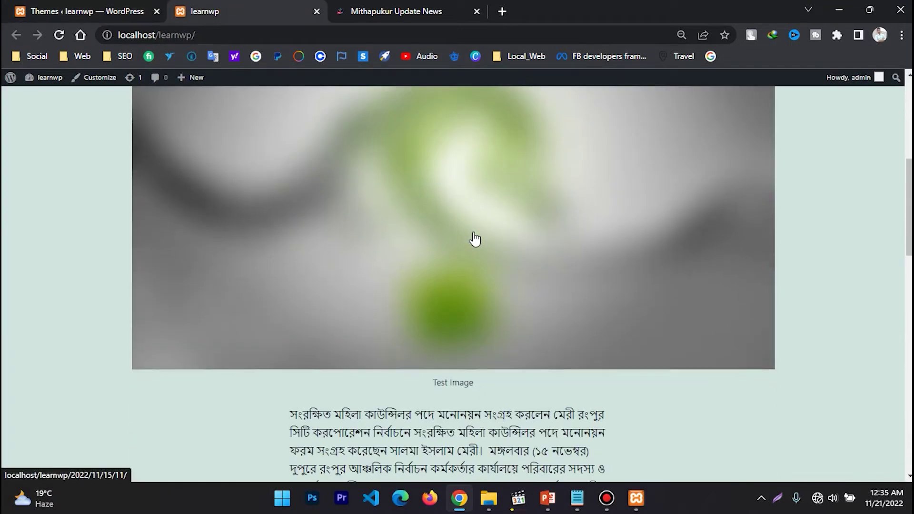
{"action": "scroll", "coordinate": [475, 239], "scroll_direction": "up", "scroll_amount": 12}
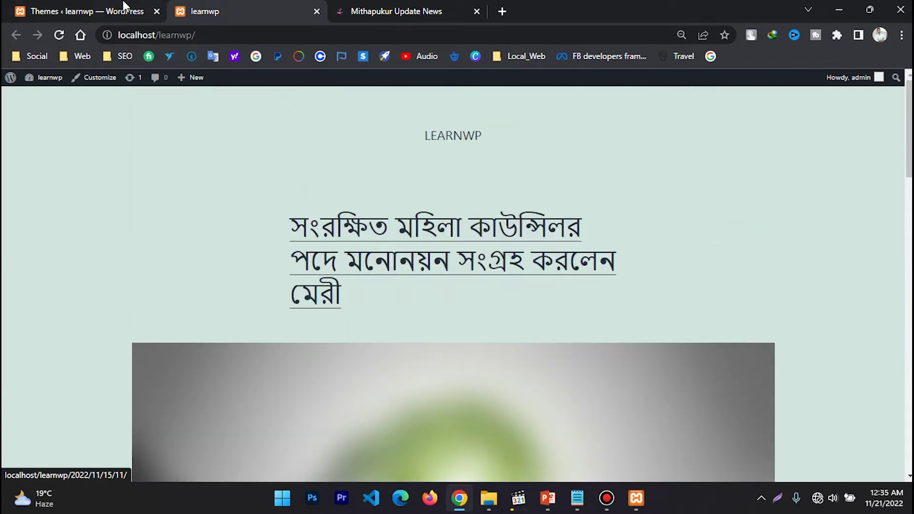
{"action": "left_click", "coordinate": [99, 7]}
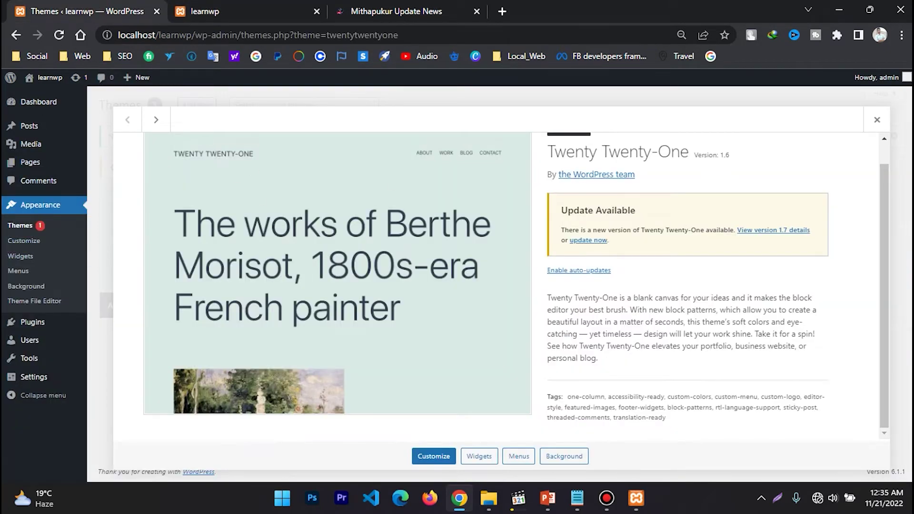
{"action": "left_click", "coordinate": [877, 120]}
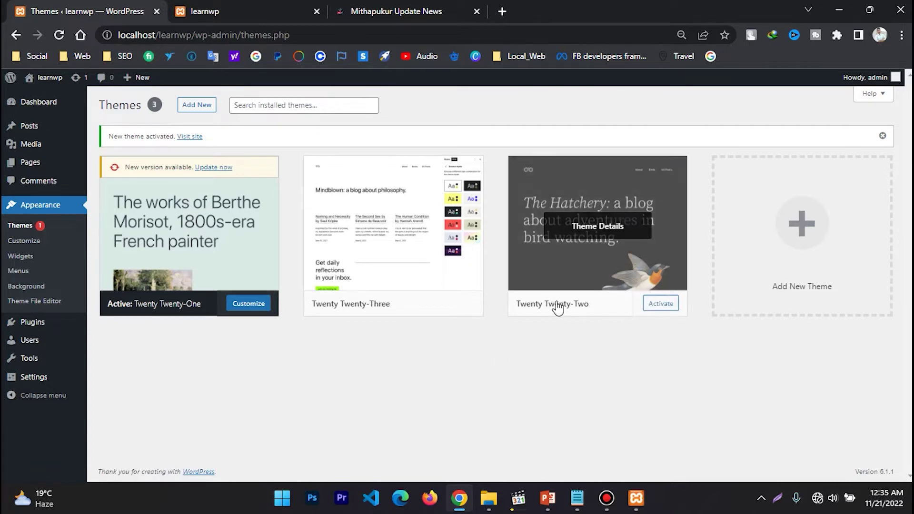
Activate the Twenty Twenty-Two theme after reviewing its details, and check the new look on the reloaded learnwp front page.
{"action": "left_click", "coordinate": [578, 225]}
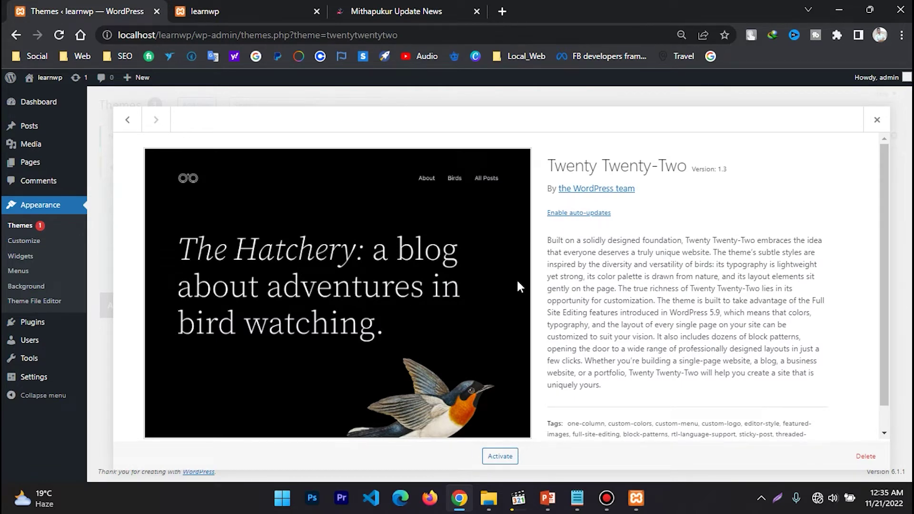
{"action": "left_click", "coordinate": [876, 121]}
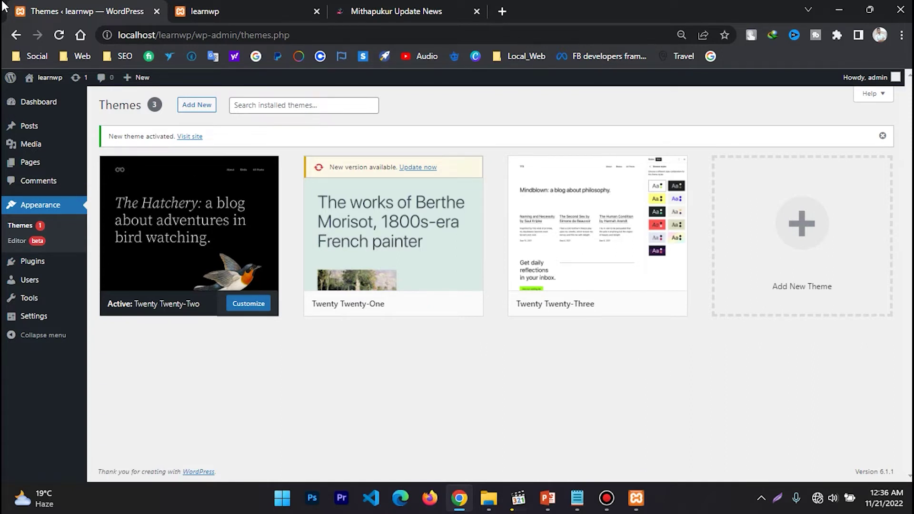
{"action": "left_click", "coordinate": [234, 11]}
{"action": "left_click", "coordinate": [59, 36]}
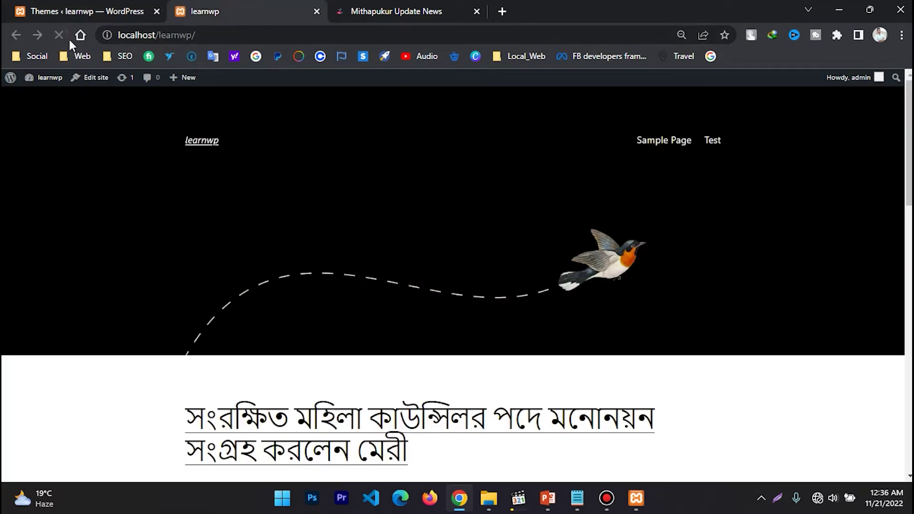
{"action": "scroll", "coordinate": [630, 213], "scroll_direction": "down", "scroll_amount": 15}
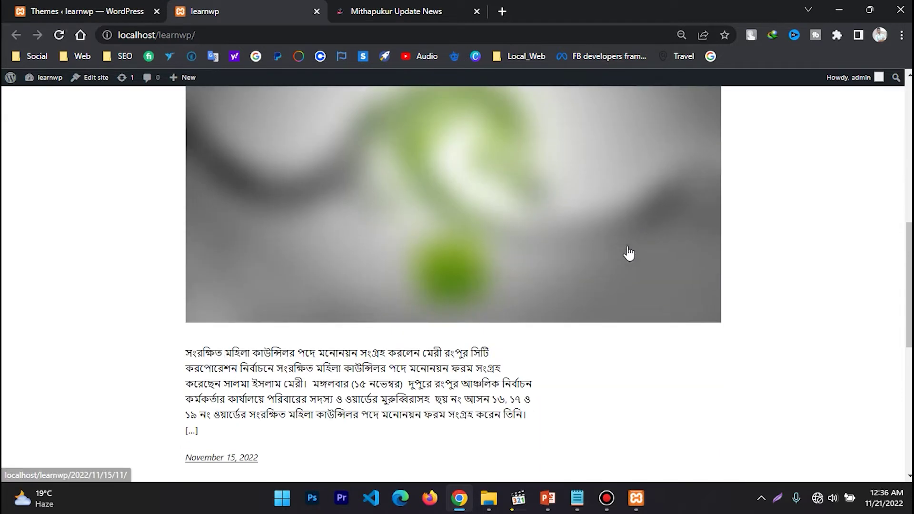
{"action": "scroll", "coordinate": [627, 257], "scroll_direction": "up", "scroll_amount": 15}
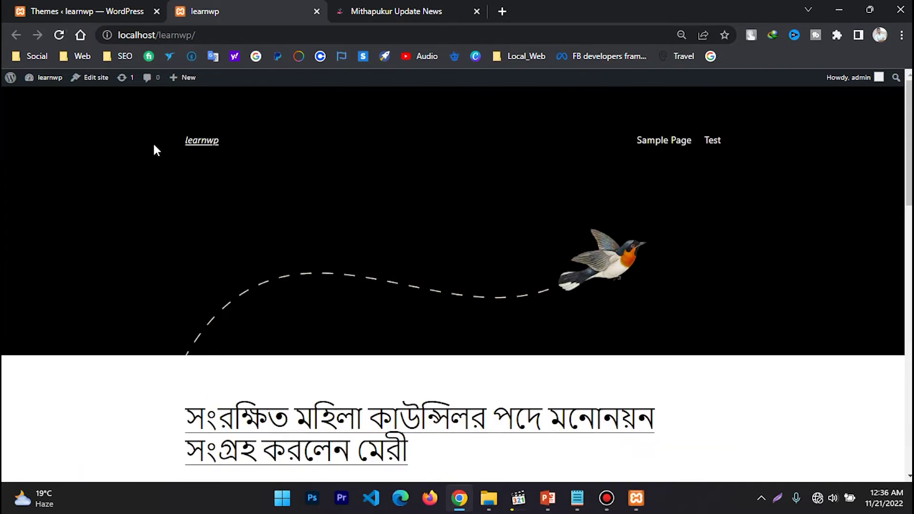
{"action": "left_click", "coordinate": [82, 11]}
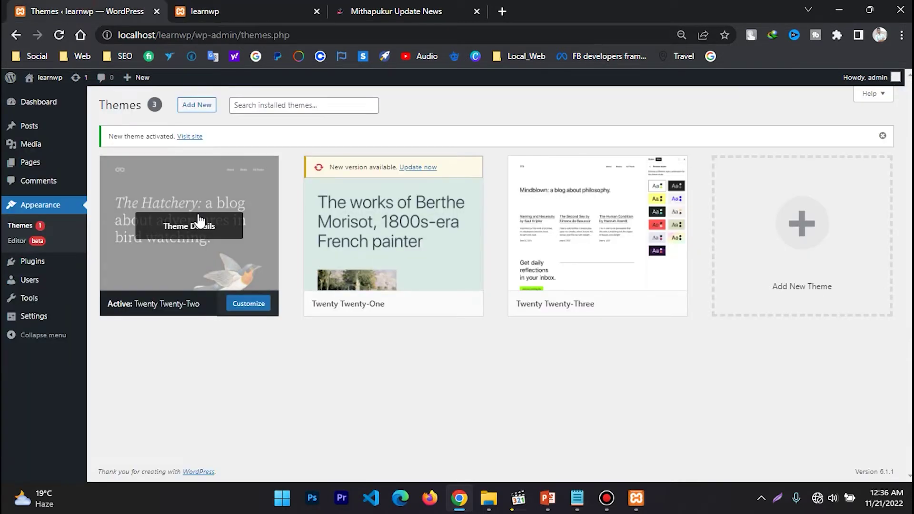
Compare the Twenty Twenty-Two theme's details and preview with the learnwp front page.
{"action": "left_click", "coordinate": [196, 219]}
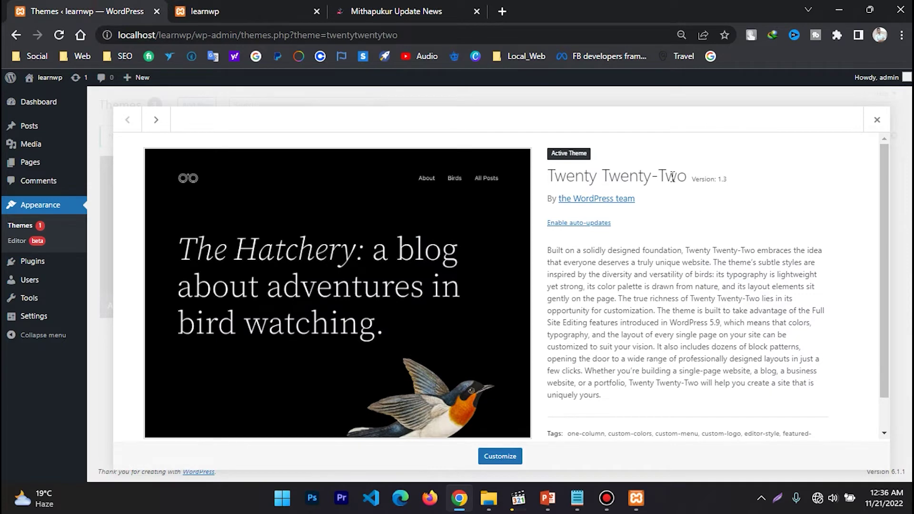
{"action": "left_click", "coordinate": [74, 9]}
{"action": "left_click", "coordinate": [283, 10]}
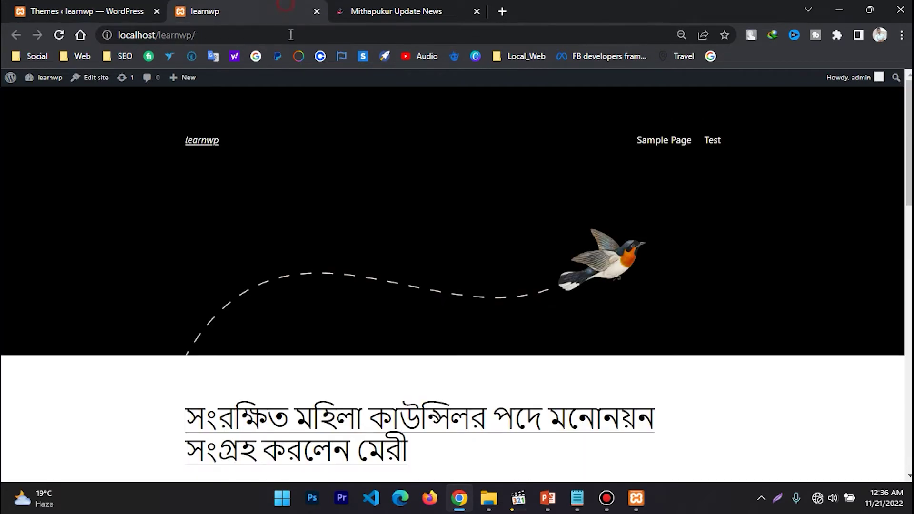
{"action": "scroll", "coordinate": [690, 249], "scroll_direction": "down", "scroll_amount": 15}
{"action": "scroll", "coordinate": [690, 293], "scroll_direction": "up", "scroll_amount": 15}
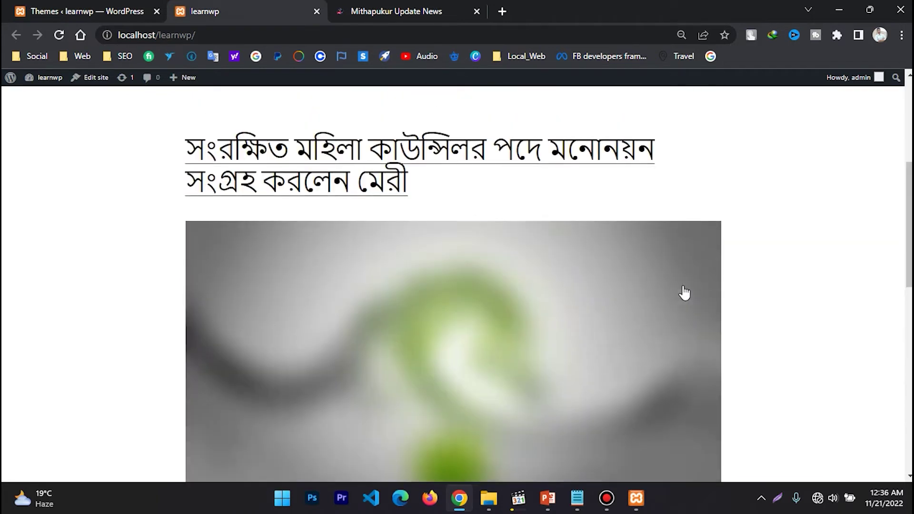
{"action": "left_click", "coordinate": [107, 10]}
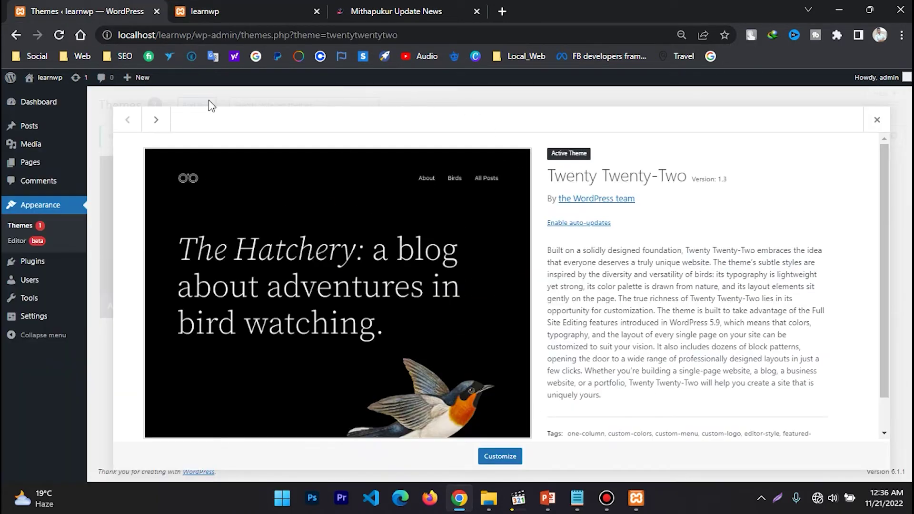
Close the Twenty Twenty-Two theme details and open the page for adding new themes.
{"action": "left_click", "coordinate": [877, 120]}
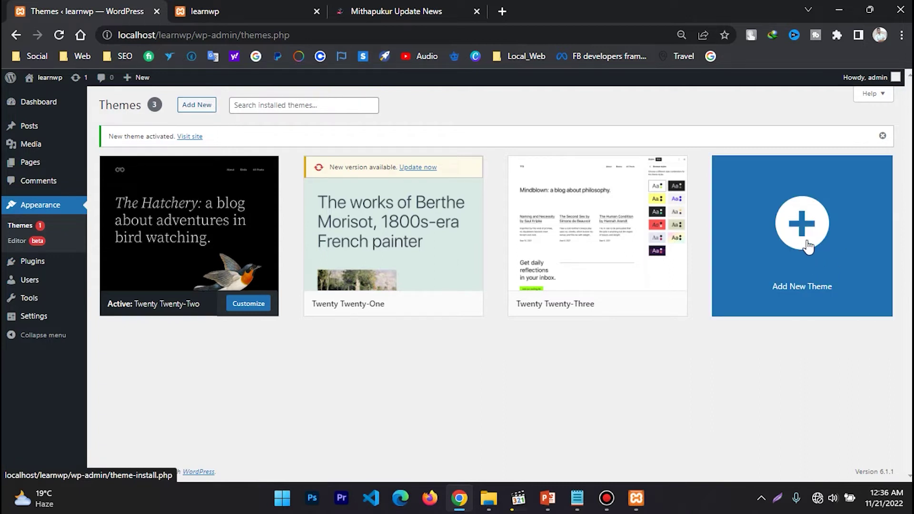
{"action": "left_click", "coordinate": [191, 109]}
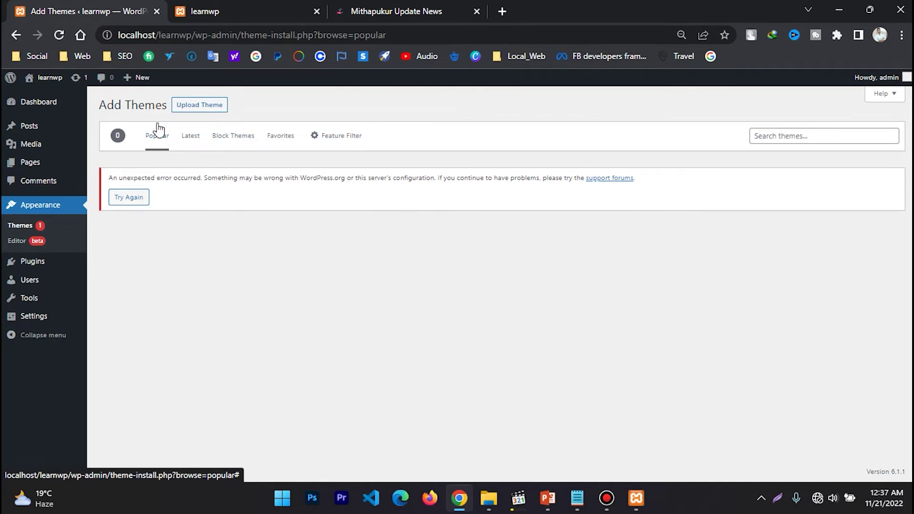
Show the theme upload form, bring up its .zip file chooser, and dismiss the chooser without selecting a file.
{"action": "left_click", "coordinate": [224, 106]}
{"action": "left_click", "coordinate": [424, 204]}
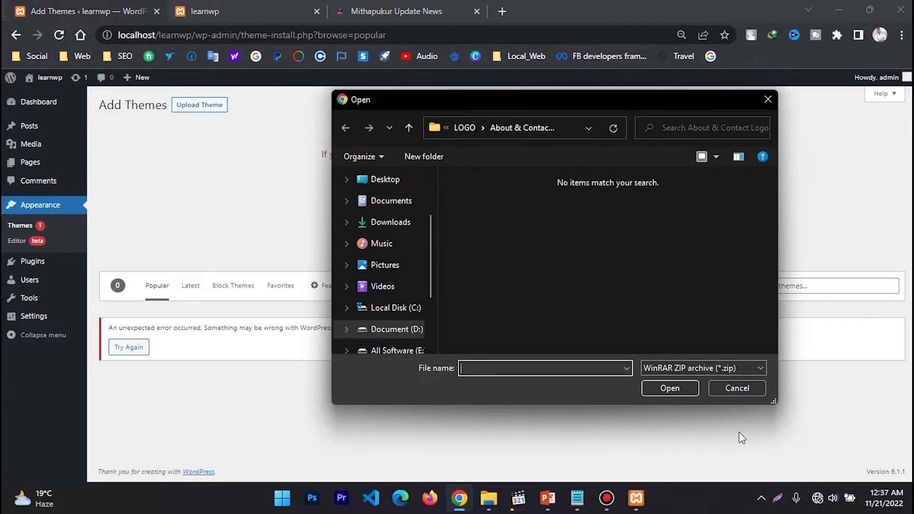
{"action": "left_click", "coordinate": [725, 389]}
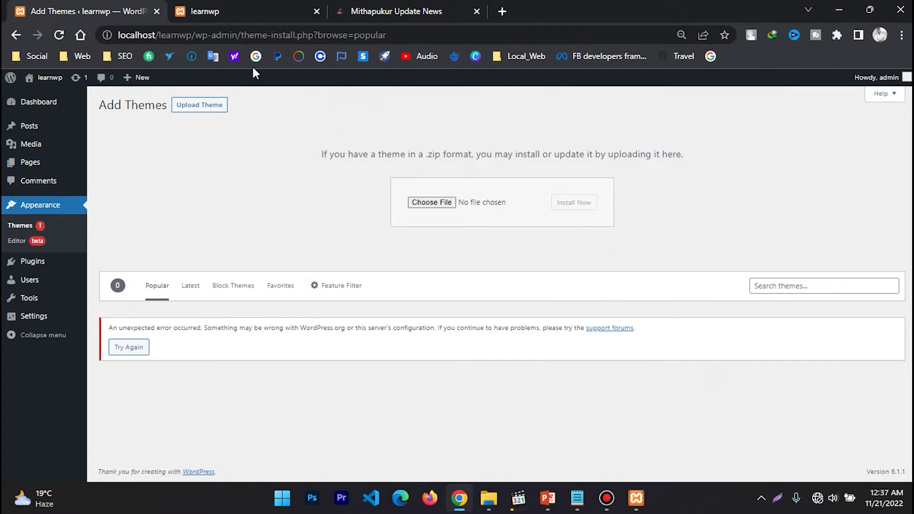
Reload the Add Themes page until the popular themes load, and skim the list before returning to its beginning.
{"action": "left_click", "coordinate": [58, 35]}
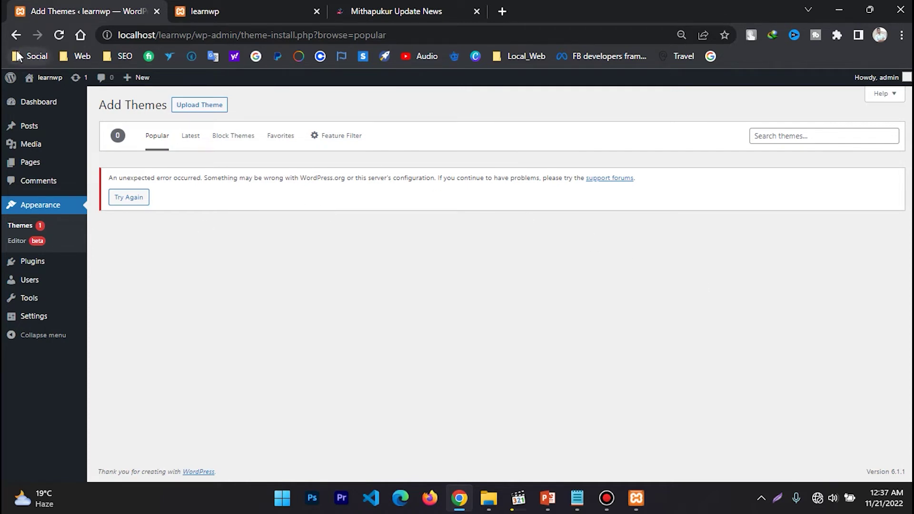
{"action": "left_click", "coordinate": [56, 37]}
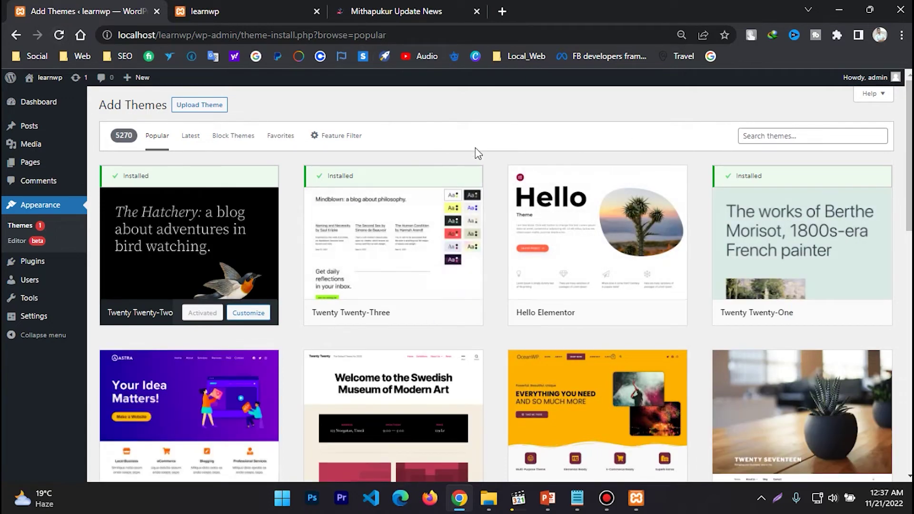
{"action": "scroll", "coordinate": [555, 179], "scroll_direction": "down", "scroll_amount": 10}
{"action": "scroll", "coordinate": [558, 181], "scroll_direction": "down", "scroll_amount": 20}
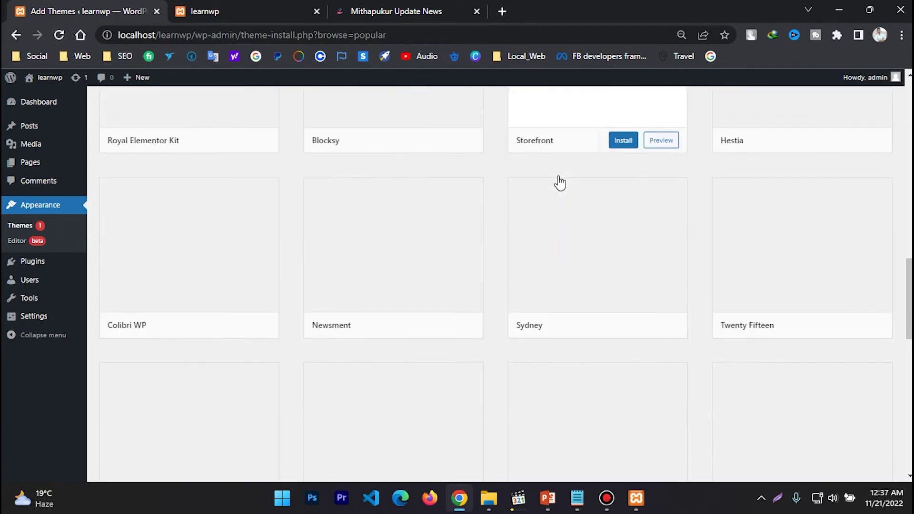
{"action": "scroll", "coordinate": [571, 189], "scroll_direction": "up", "scroll_amount": 20}
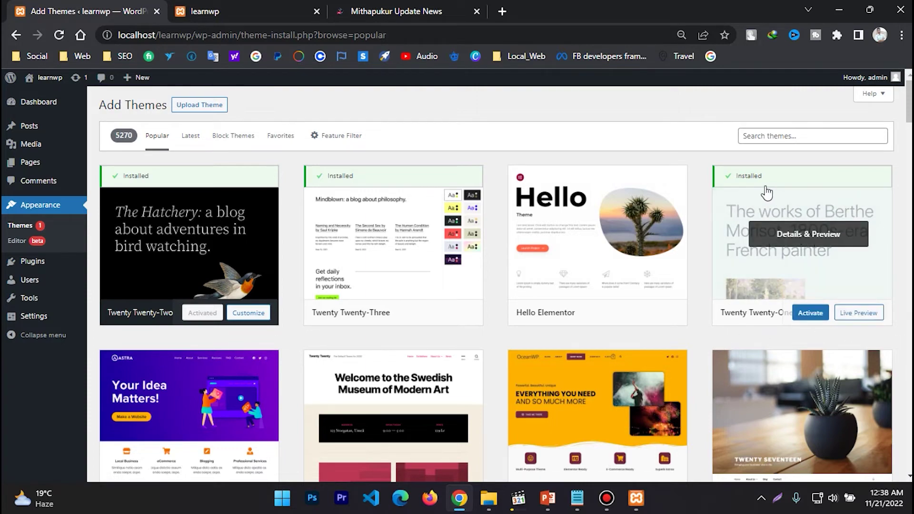
Examine the popular themes row by row, from Astra and OceanWP to Royal Elementor Kit, Blocksy, Storefront and Hestia.
{"action": "scroll", "coordinate": [593, 217], "scroll_direction": "down", "scroll_amount": 7}
{"action": "scroll", "coordinate": [220, 157], "scroll_direction": "up", "scroll_amount": 3}
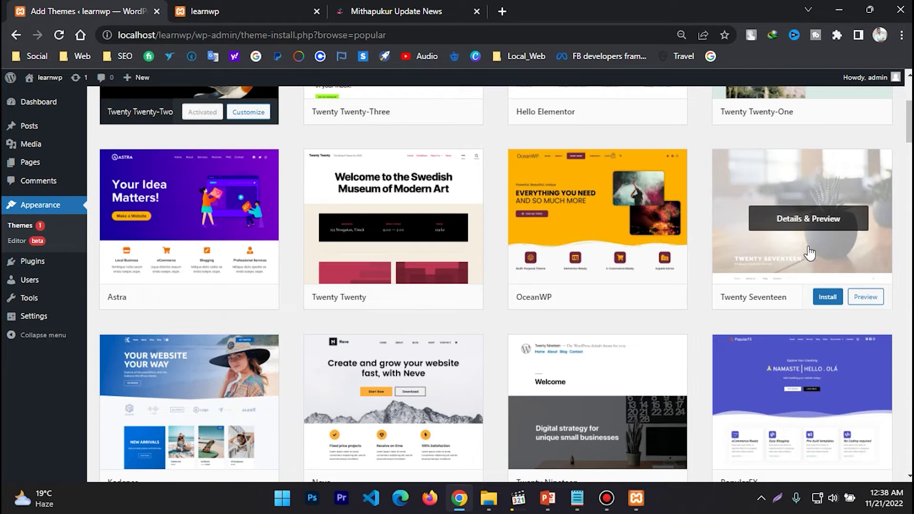
{"action": "scroll", "coordinate": [810, 253], "scroll_direction": "down", "scroll_amount": 1}
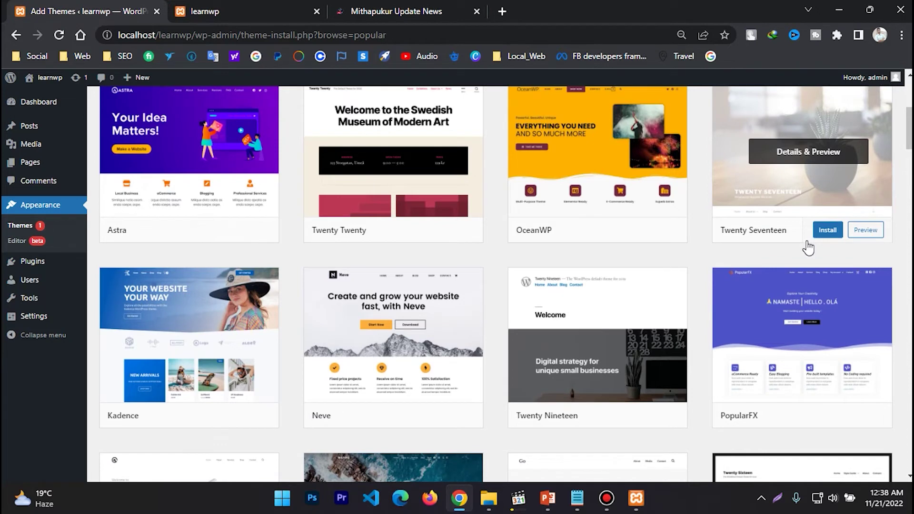
{"action": "scroll", "coordinate": [889, 184], "scroll_direction": "down", "scroll_amount": 2}
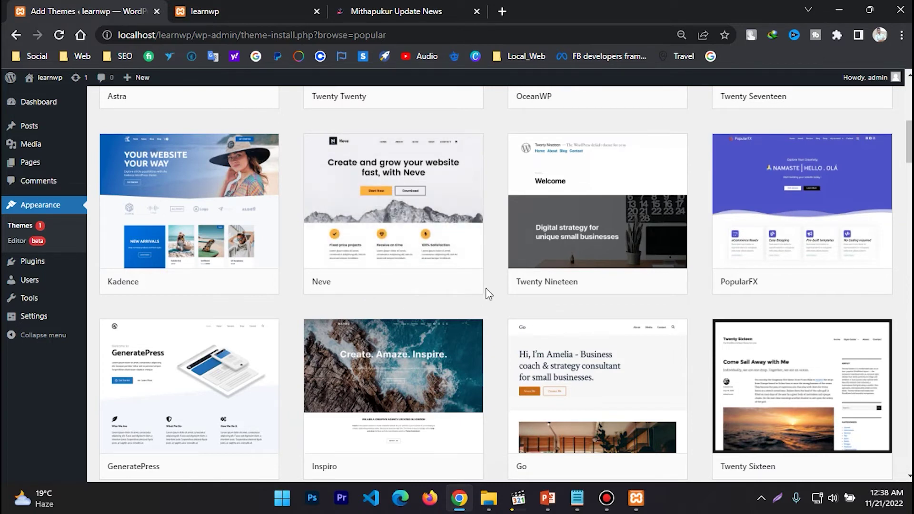
{"action": "scroll", "coordinate": [553, 259], "scroll_direction": "down", "scroll_amount": 1}
{"action": "scroll", "coordinate": [552, 259], "scroll_direction": "down", "scroll_amount": 4}
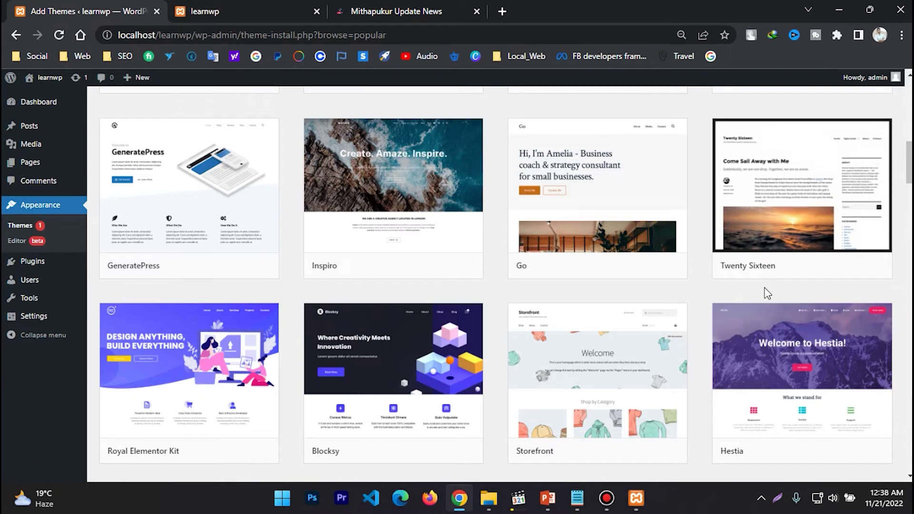
{"action": "scroll", "coordinate": [765, 288], "scroll_direction": "down", "scroll_amount": 2}
{"action": "mouse_move", "coordinate": [765, 291]}
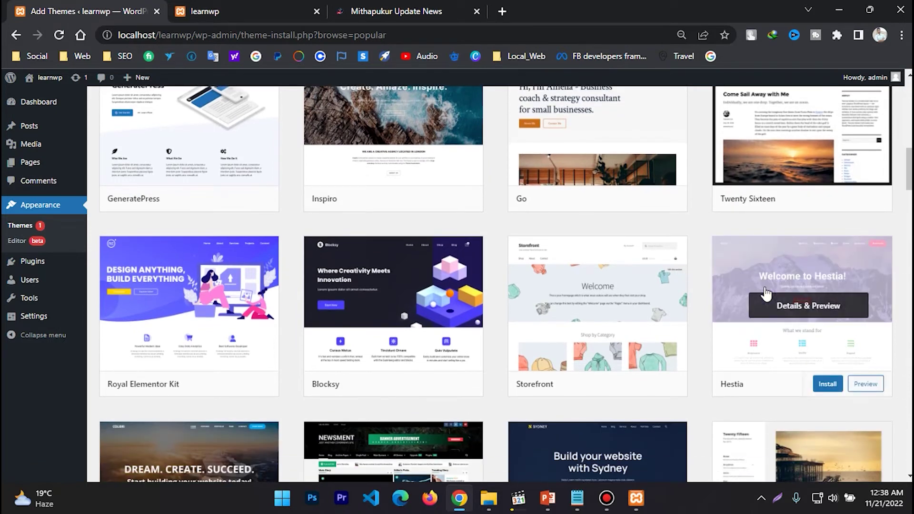
{"action": "scroll", "coordinate": [538, 169], "scroll_direction": "down", "scroll_amount": 1}
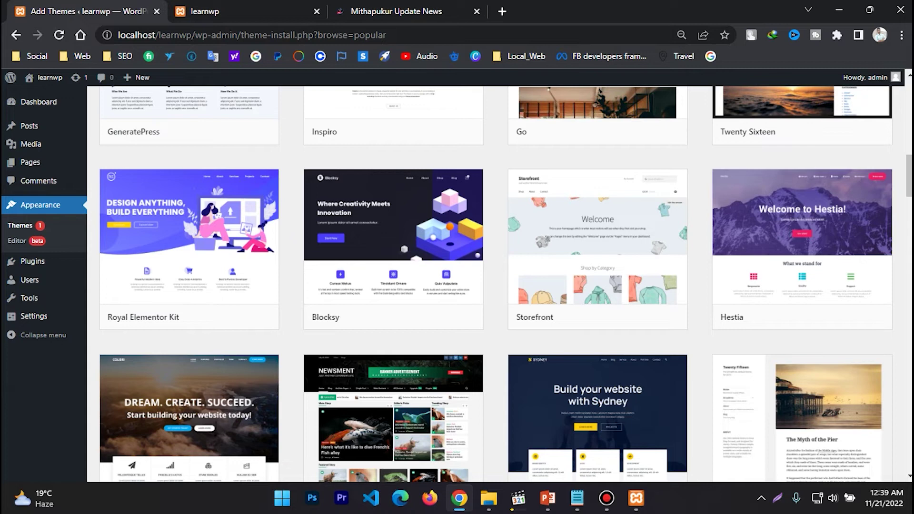
{"action": "mouse_move", "coordinate": [837, 272]}
{"action": "mouse_move", "coordinate": [146, 328]}
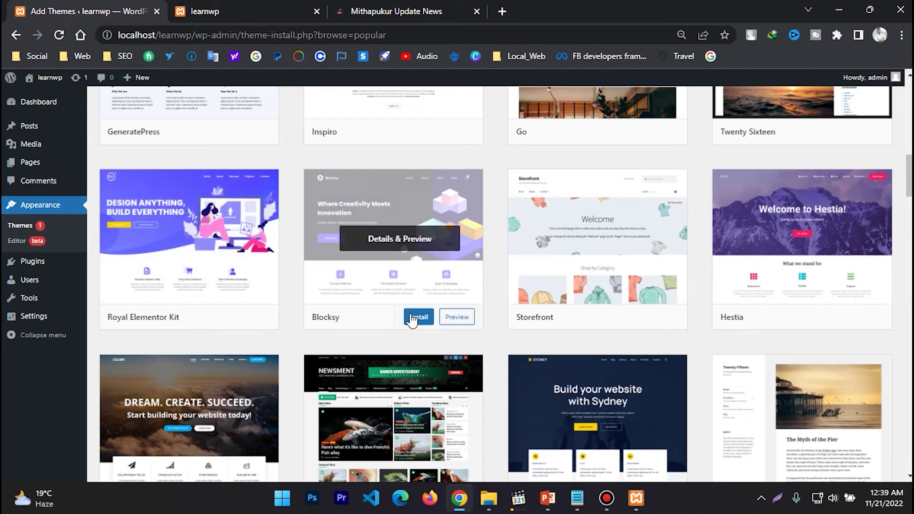
Examine the popular themes from Colibri WP and Newsment onward, continuing to the end of the loaded list.
{"action": "scroll", "coordinate": [899, 304], "scroll_direction": "down", "scroll_amount": 4}
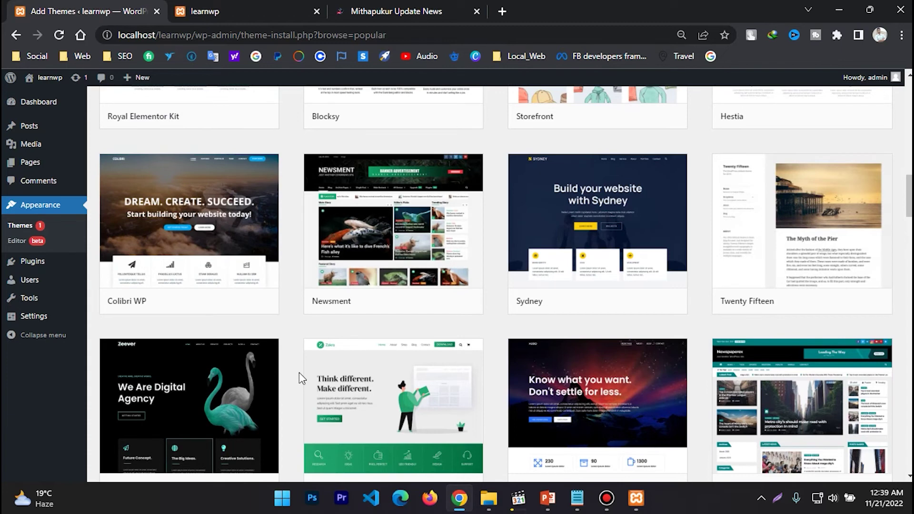
{"action": "mouse_move", "coordinate": [390, 266]}
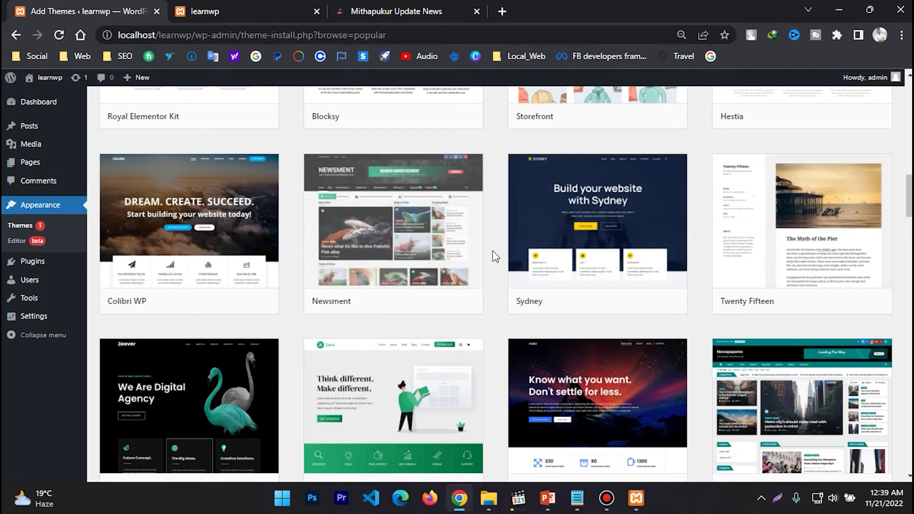
{"action": "scroll", "coordinate": [889, 258], "scroll_direction": "down", "scroll_amount": 2}
{"action": "scroll", "coordinate": [889, 258], "scroll_direction": "down", "scroll_amount": 1}
{"action": "scroll", "coordinate": [891, 253], "scroll_direction": "down", "scroll_amount": 5}
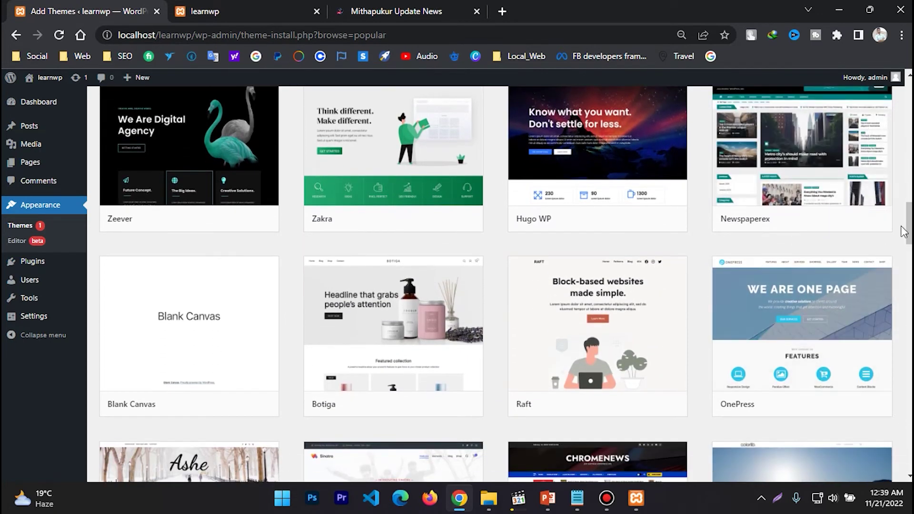
{"action": "scroll", "coordinate": [819, 247], "scroll_direction": "up", "scroll_amount": 2}
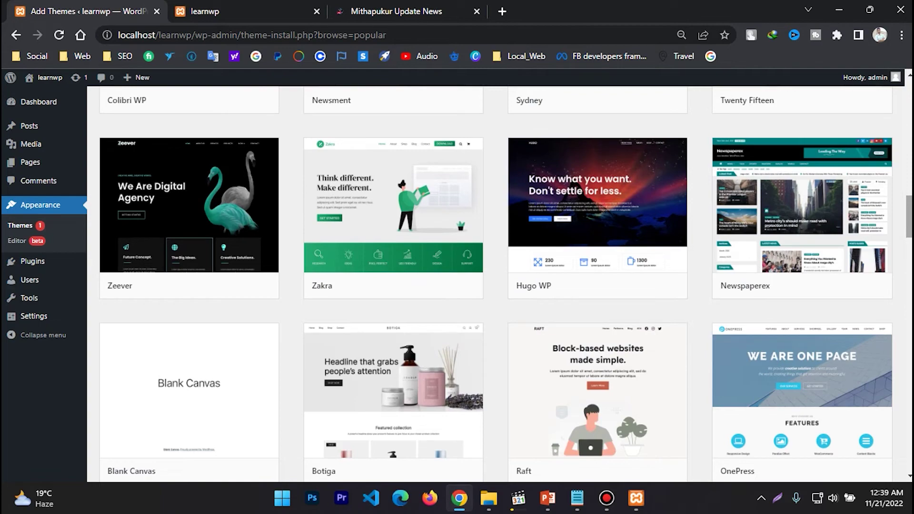
{"action": "left_click_drag", "start_coordinate": [912, 208], "coordinate": [912, 465]}
{"action": "scroll", "coordinate": [611, 291], "scroll_direction": "down", "scroll_amount": 7}
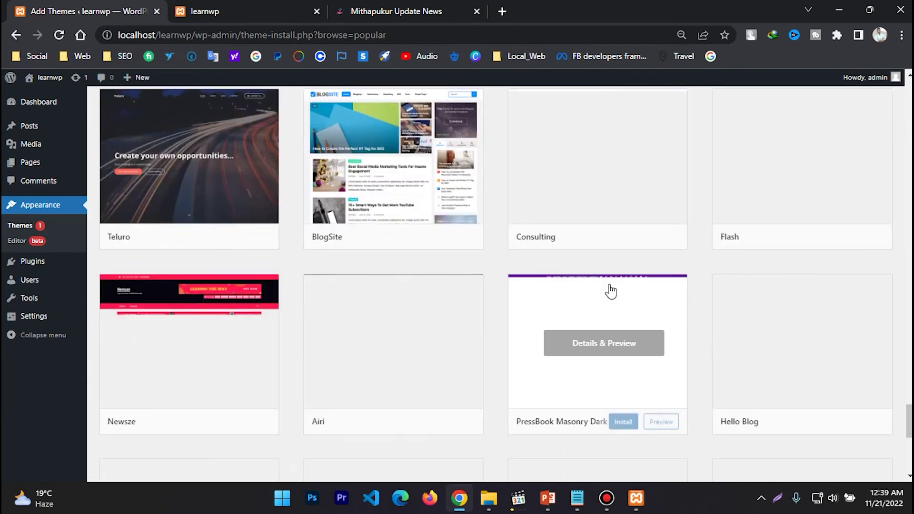
{"action": "scroll", "coordinate": [605, 297], "scroll_direction": "down", "scroll_amount": 5}
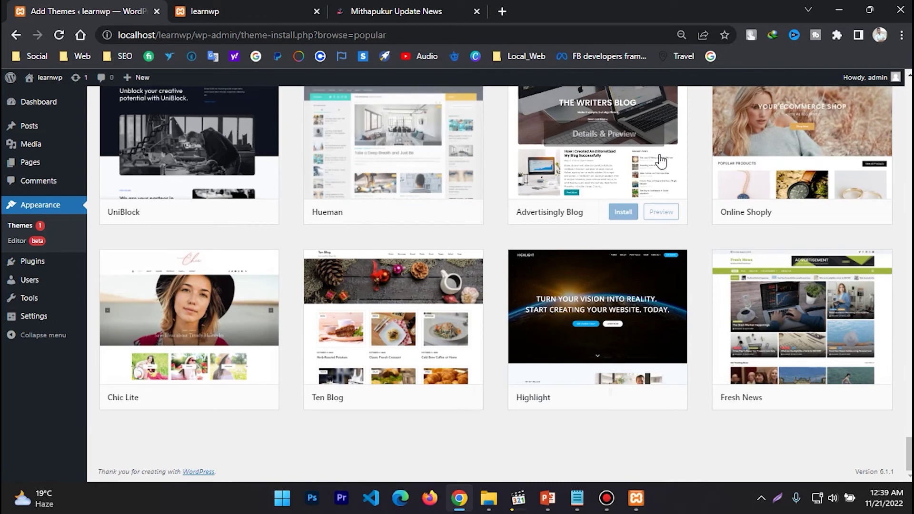
Review the popular themes in reverse order, from the end of the list back to its beginning.
{"action": "scroll", "coordinate": [665, 162], "scroll_direction": "up", "scroll_amount": 3}
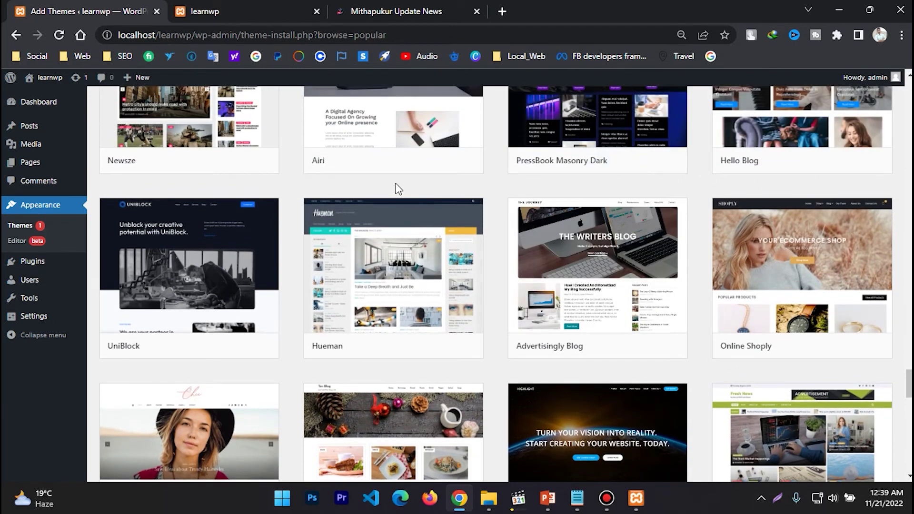
{"action": "scroll", "coordinate": [398, 188], "scroll_direction": "up", "scroll_amount": 3}
{"action": "scroll", "coordinate": [398, 188], "scroll_direction": "up", "scroll_amount": 3}
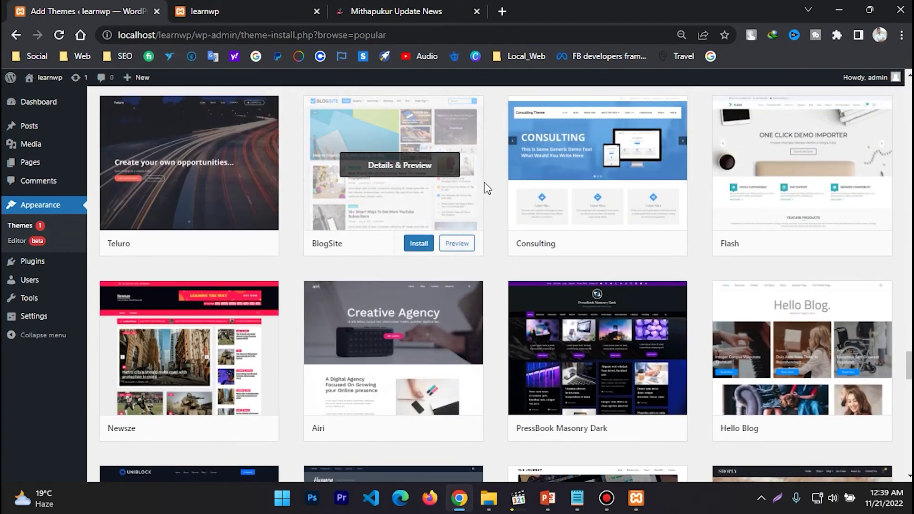
{"action": "scroll", "coordinate": [483, 186], "scroll_direction": "up", "scroll_amount": 5}
{"action": "scroll", "coordinate": [487, 188], "scroll_direction": "up", "scroll_amount": 6}
{"action": "scroll", "coordinate": [487, 188], "scroll_direction": "up", "scroll_amount": 4}
{"action": "scroll", "coordinate": [486, 188], "scroll_direction": "down", "scroll_amount": 4}
{"action": "scroll", "coordinate": [487, 188], "scroll_direction": "up", "scroll_amount": 20}
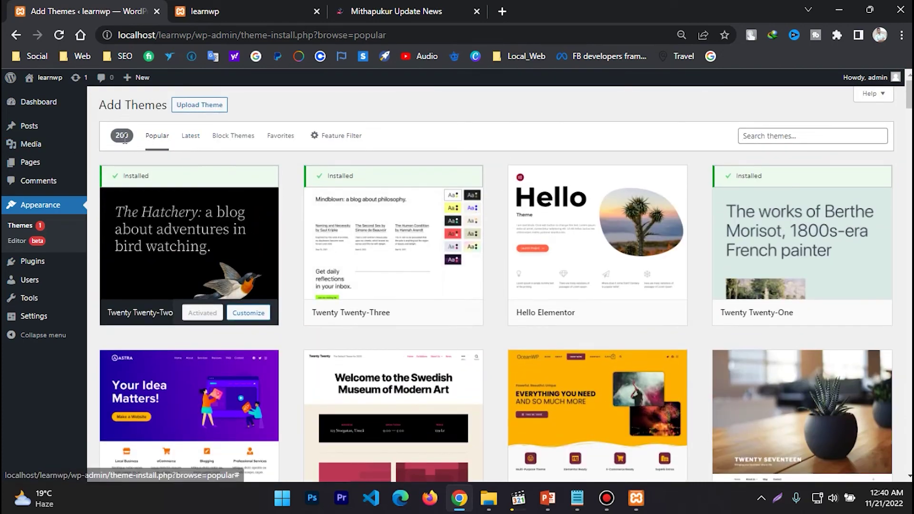
Look through the Latest, Block Themes and Favorites views, and open the Feature Filter options.
{"action": "left_click", "coordinate": [196, 138]}
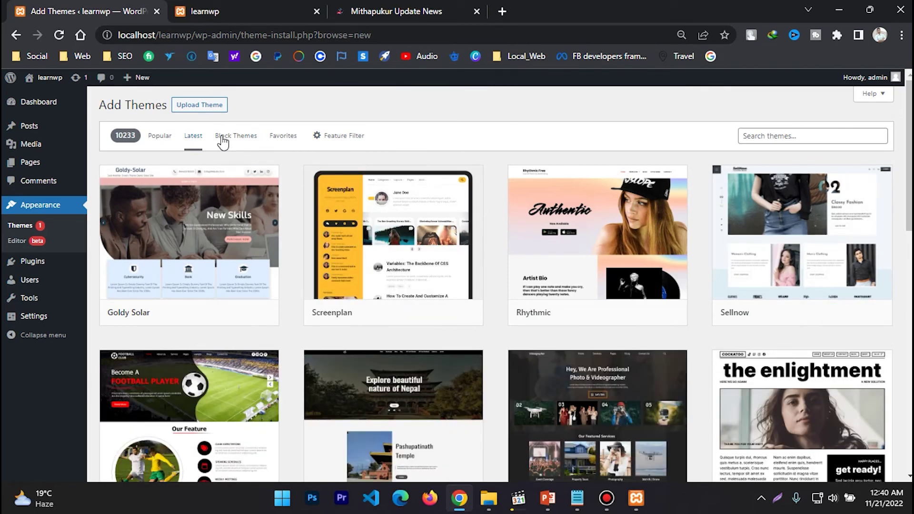
{"action": "left_click", "coordinate": [243, 137]}
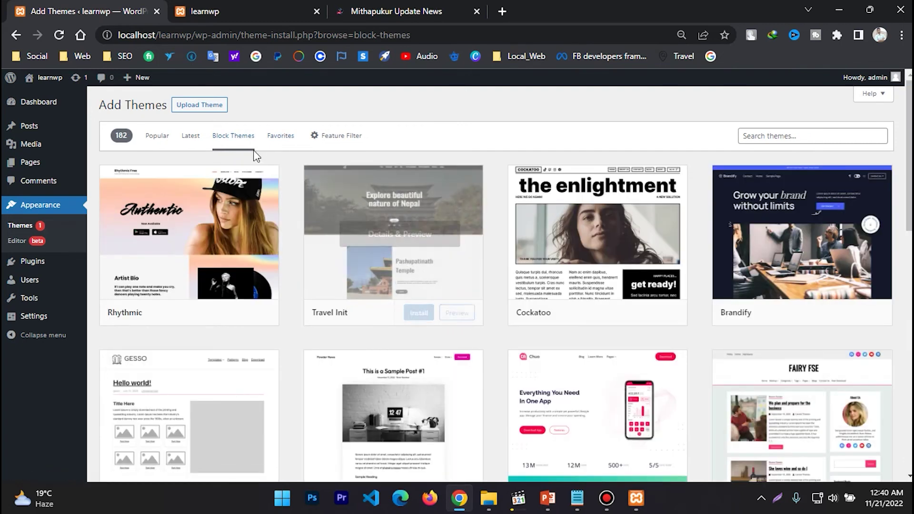
{"action": "left_click", "coordinate": [281, 142]}
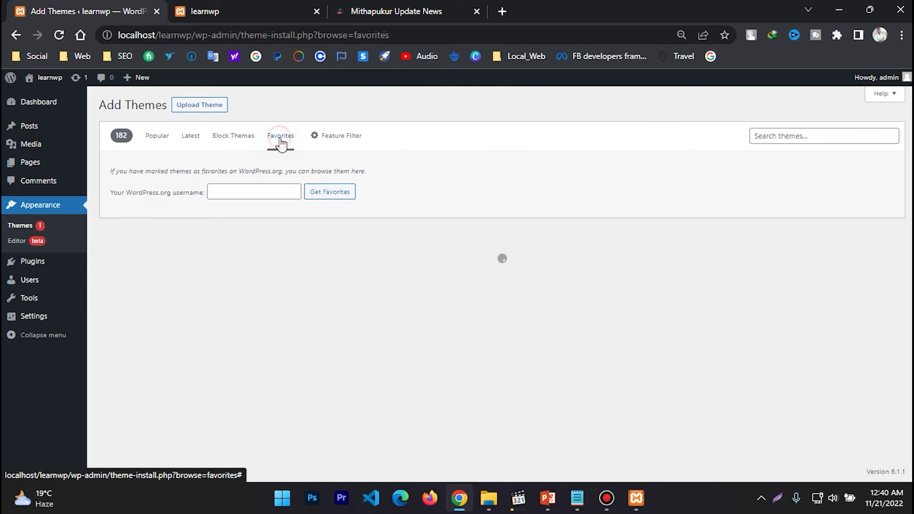
{"action": "left_click", "coordinate": [343, 139]}
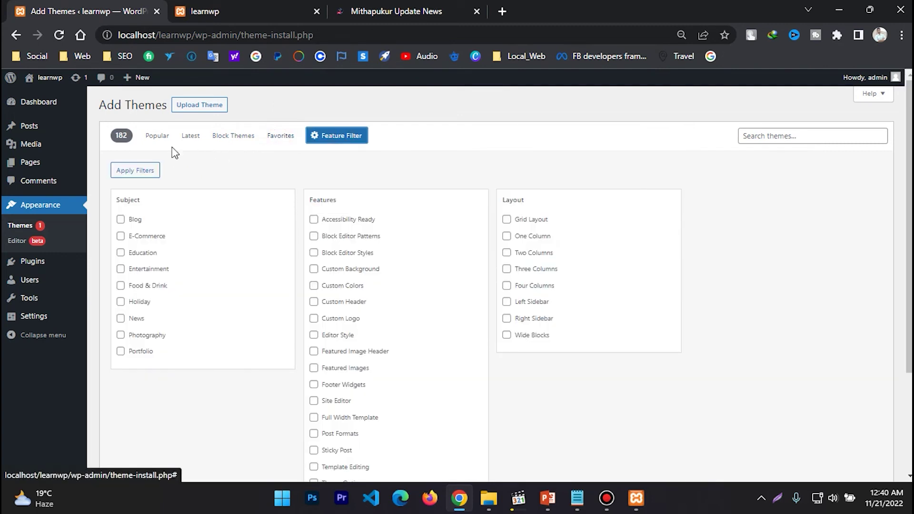